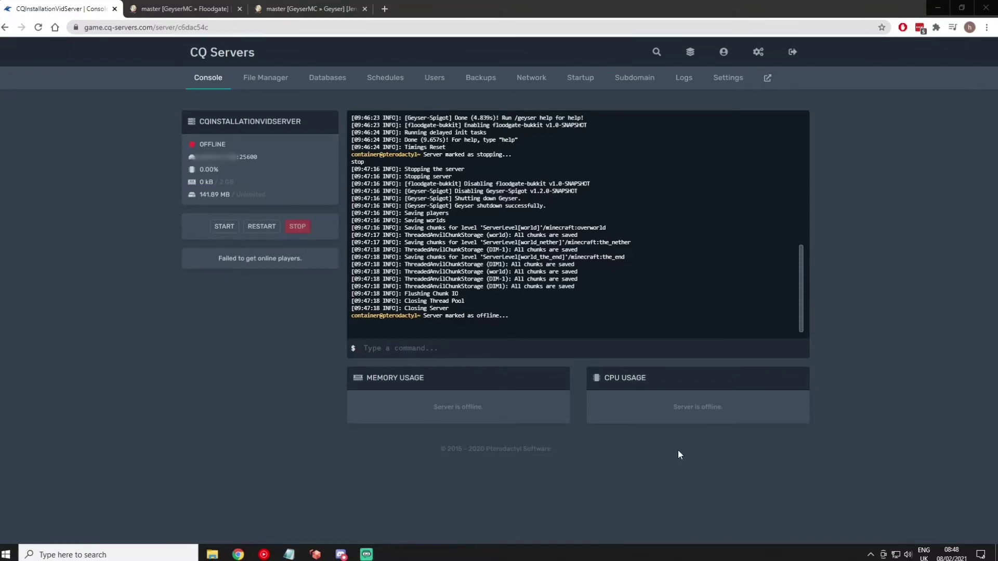
# - Show the server's network allocations: primary port 25600 and second port 25623
pyautogui.click(592, 473)
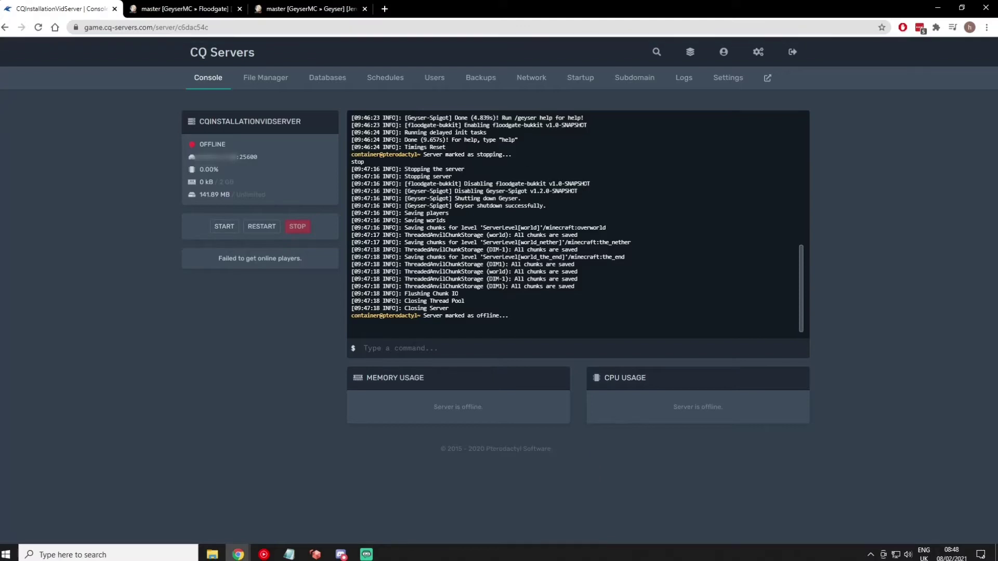
pyautogui.click(535, 81)
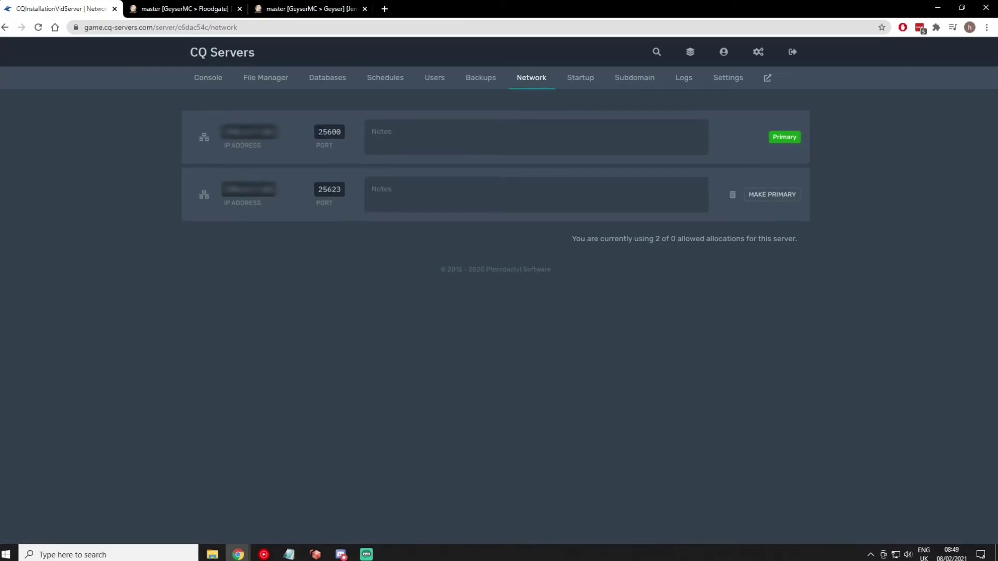
# - Highlight the primary port 25600 on the Network page, then return to the server console
pyautogui.moveTo(318, 132); pyautogui.dragTo(341, 132)
pyautogui.moveTo(319, 133); pyautogui.dragTo(337, 132)
pyautogui.click(338, 132)
pyautogui.click(219, 85)
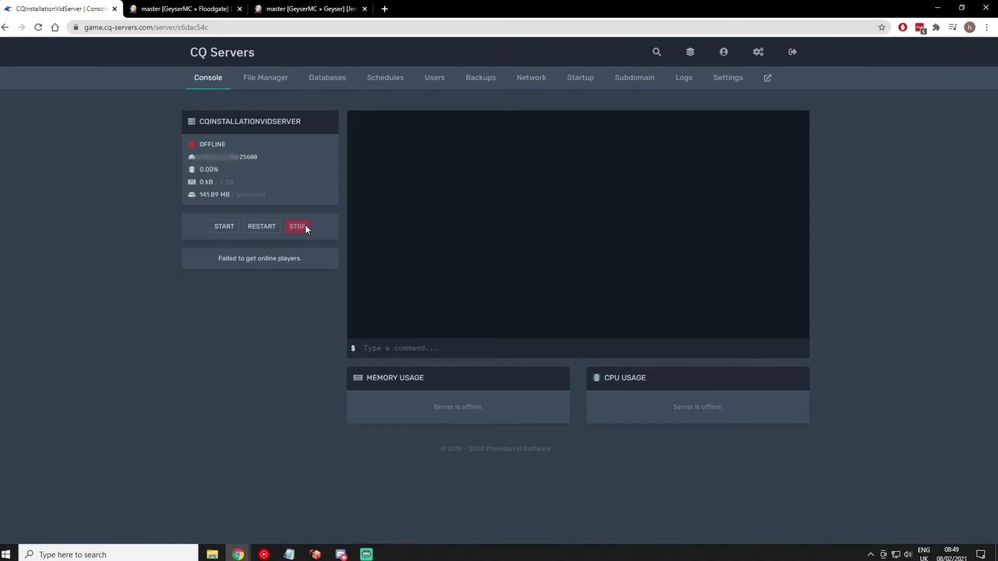
# - Check the File Manager's plugins folder (only bStats), then view the Geyser Jenkins master builds
pyautogui.click(268, 83)
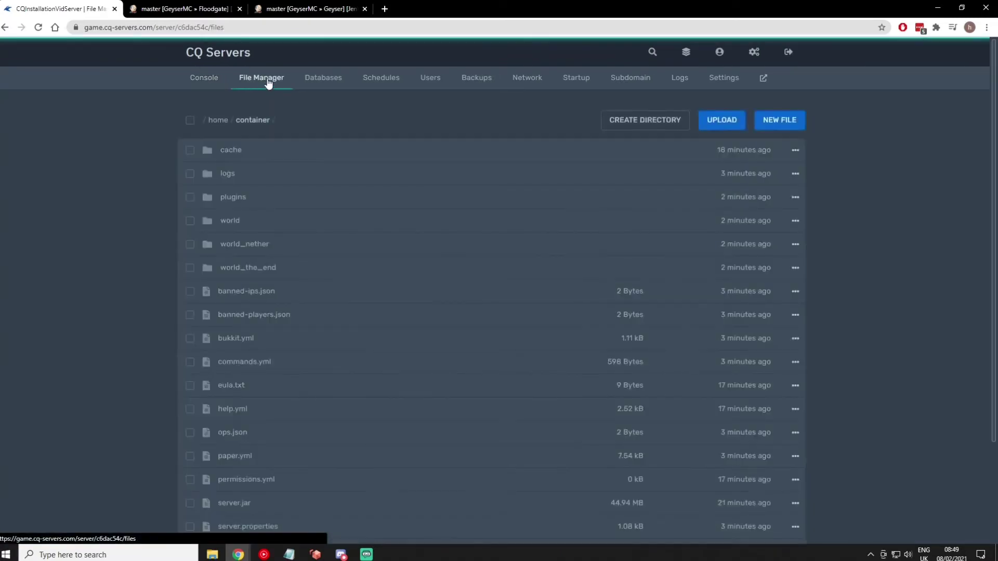
pyautogui.click(238, 198)
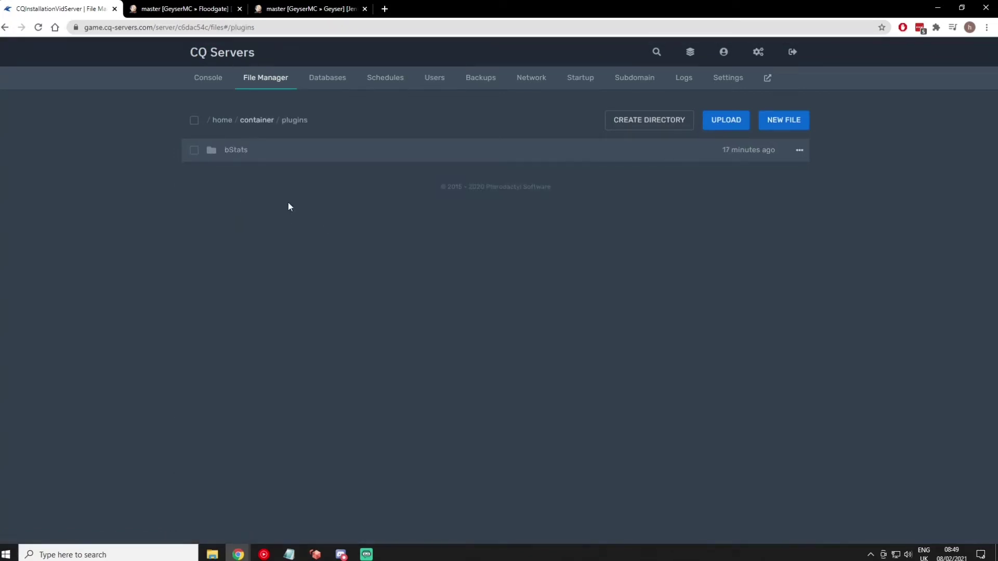
pyautogui.click(330, 7)
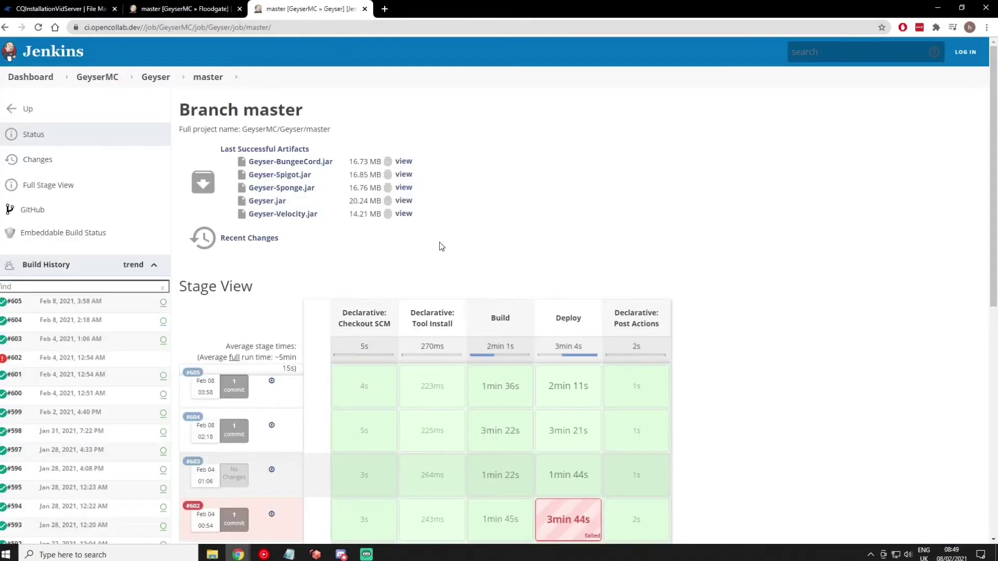
# - Cancel the duplicate Geyser-Spigot.jar download and go back to the CQ Servers plugins folder
pyautogui.click(283, 177)
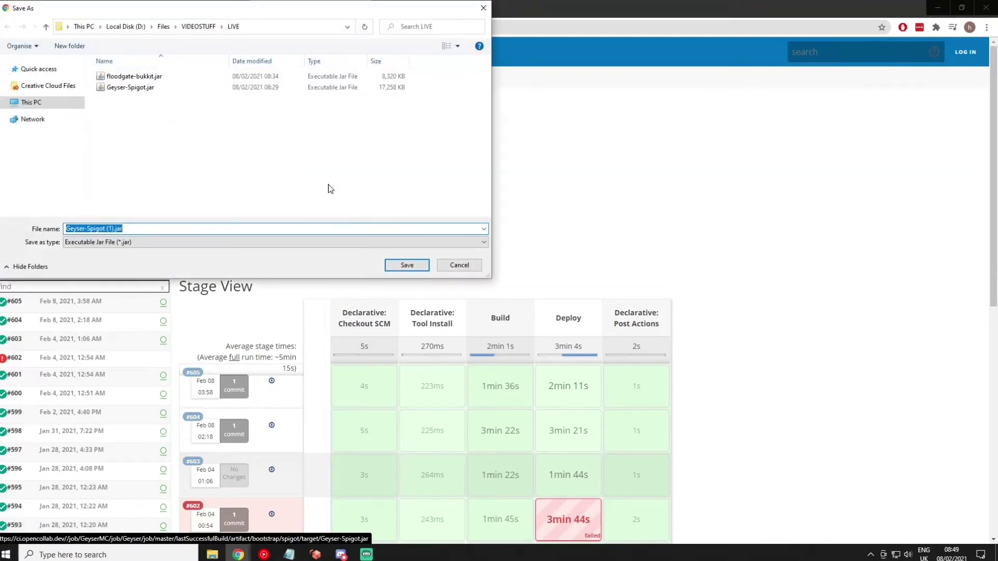
pyautogui.click(457, 265)
pyautogui.click(59, 8)
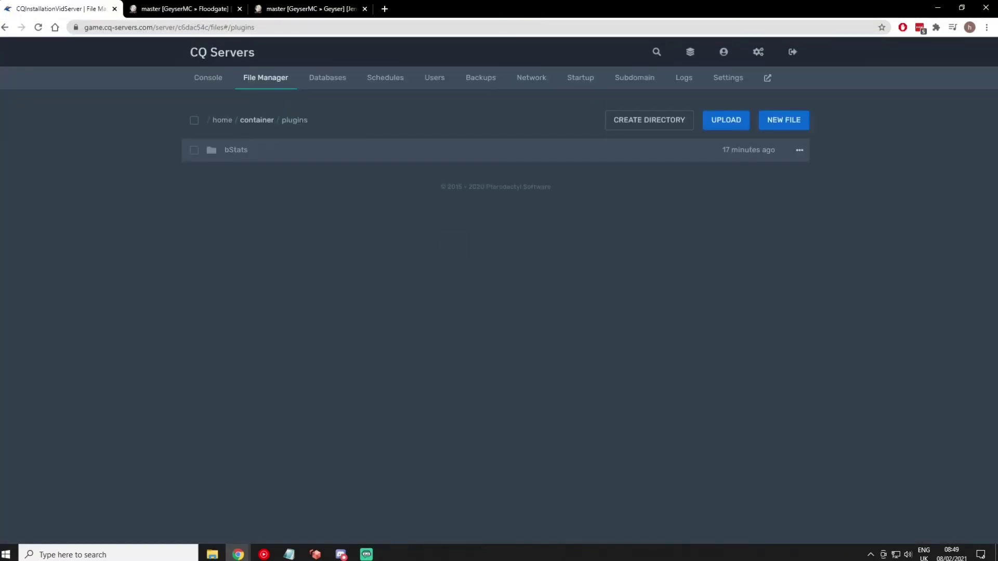
# - Upload Geyser-Spigot.jar from the local LIVE folder into the plugins folder, then return to the console
pyautogui.click(212, 554)
pyautogui.moveTo(363, 201); pyautogui.dragTo(404, 211)
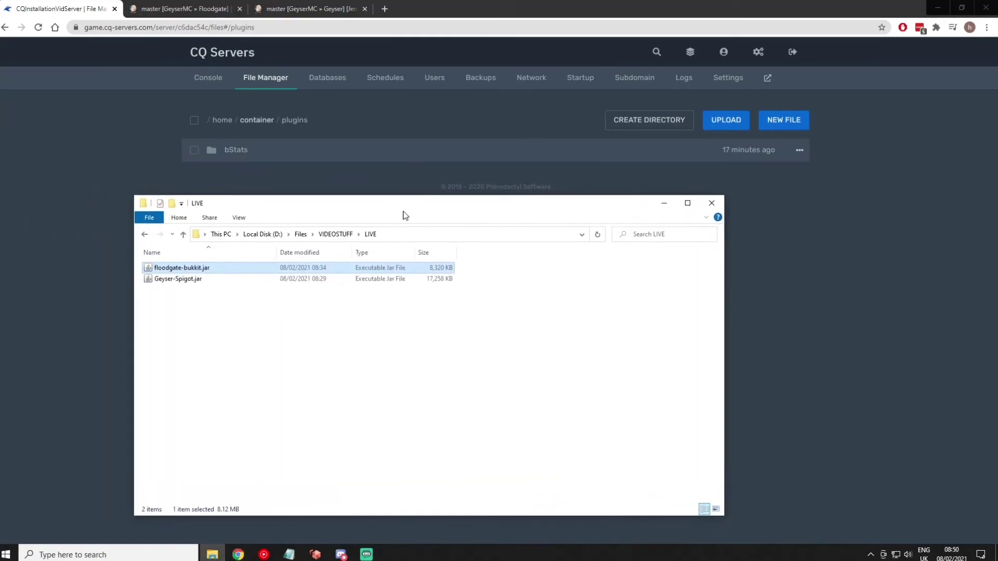
pyautogui.click(193, 280)
pyautogui.moveTo(192, 281); pyautogui.dragTo(758, 250)
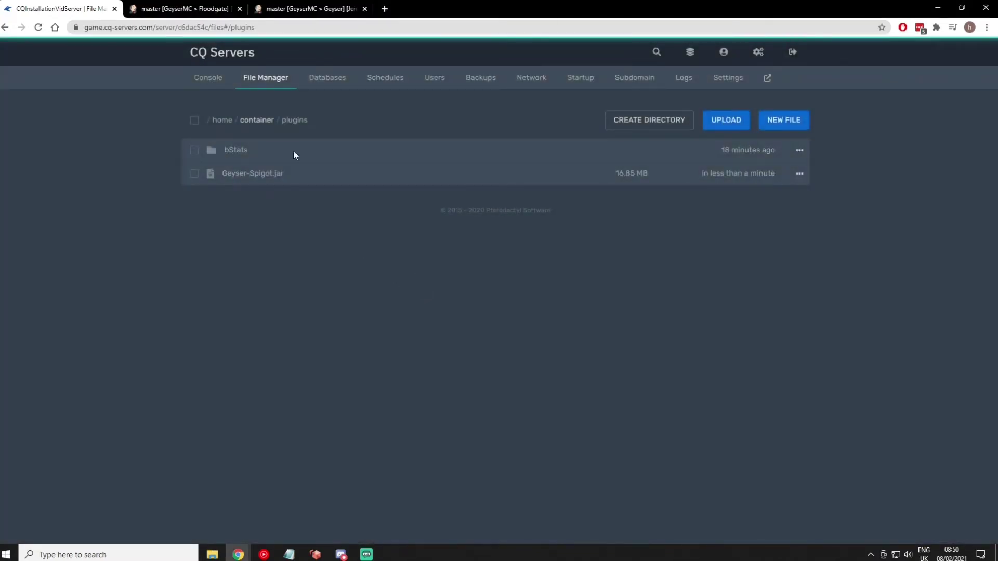
pyautogui.click(212, 78)
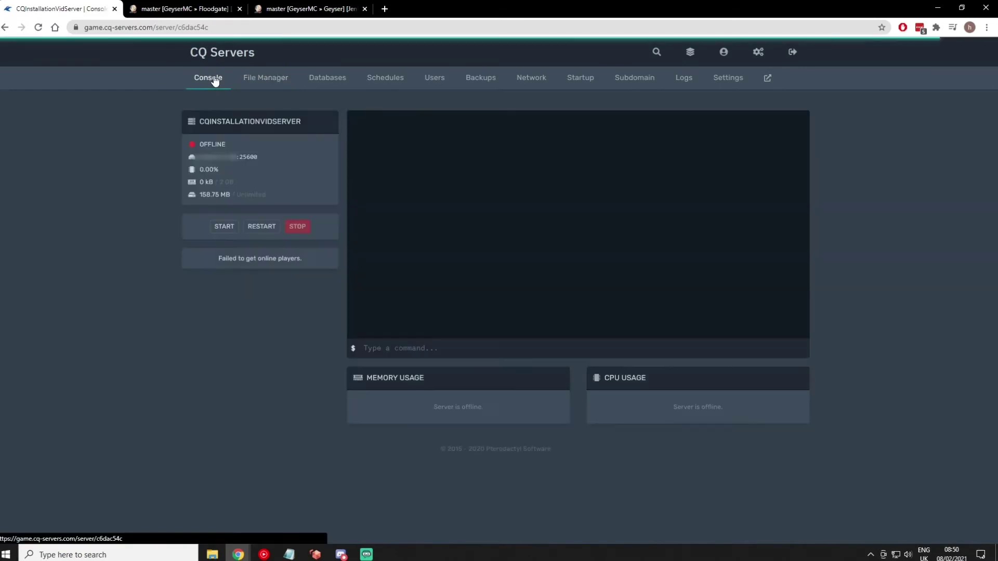
# - Start the server so Geyser loads on port 19132, then view the root file list
pyautogui.click(227, 229)
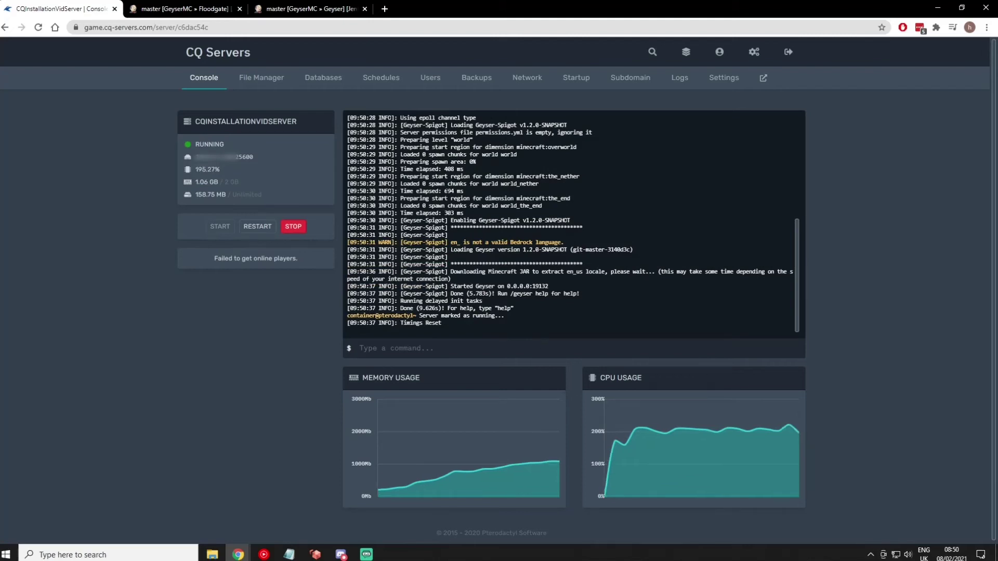
pyautogui.click(261, 78)
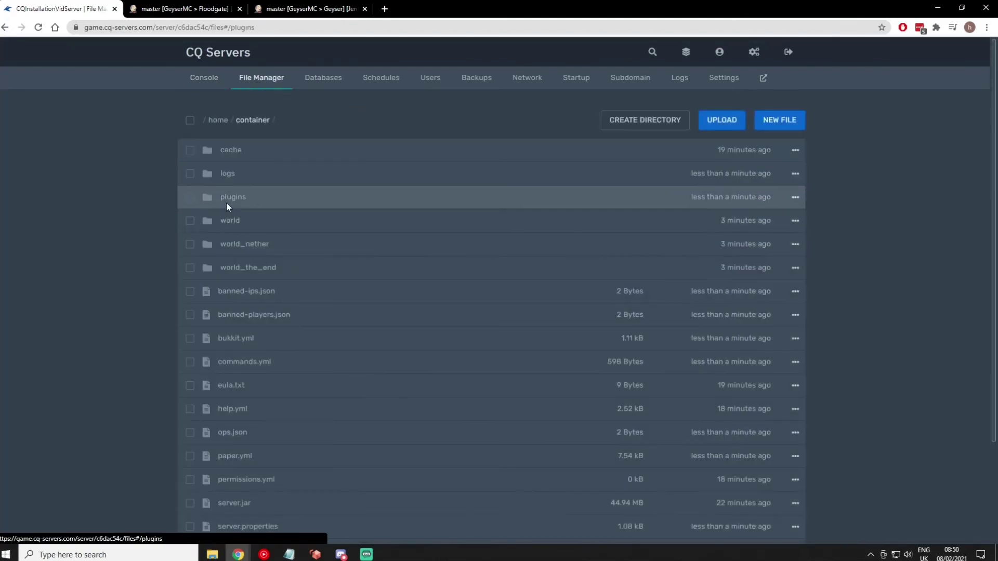
# - Open plugins/Geyser-Spigot/config.yml and change the bedrock port from 19132 to 25623
pyautogui.click(227, 205)
pyautogui.click(258, 173)
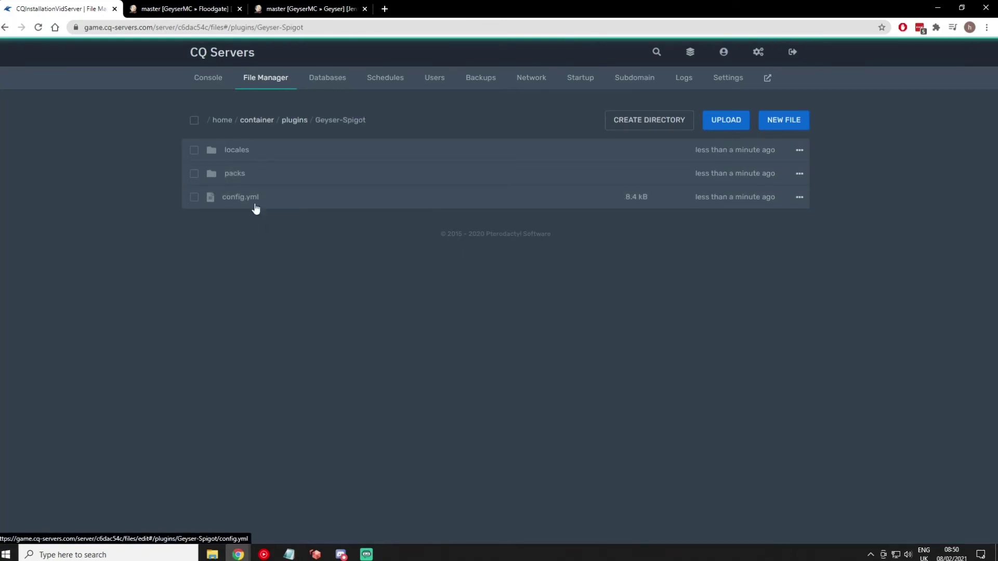
pyautogui.click(252, 203)
pyautogui.scroll(-3, 307, 324)
pyautogui.scroll(2, 307, 320)
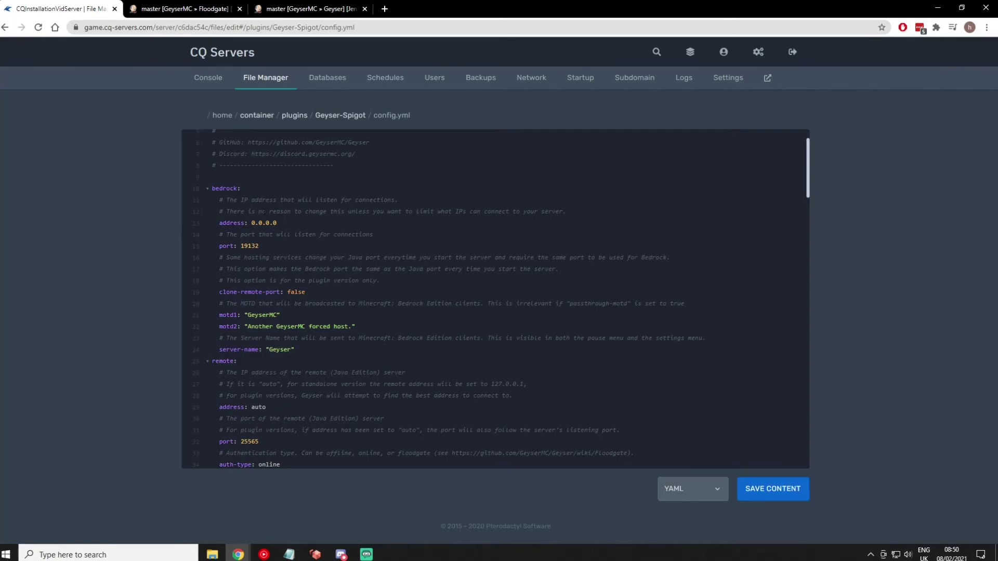
pyautogui.click(263, 246)
pyautogui.press('BackSpace')
pyautogui.press('BackSpace')
pyautogui.press('BackSpace')
pyautogui.press('BackSpace')
pyautogui.press('BackSpace')
pyautogui.write('25623')
# - Replace the remote port 25565 with 25600 and save config.yml
pyautogui.scroll(-2, 281, 257)
pyautogui.click(305, 239)
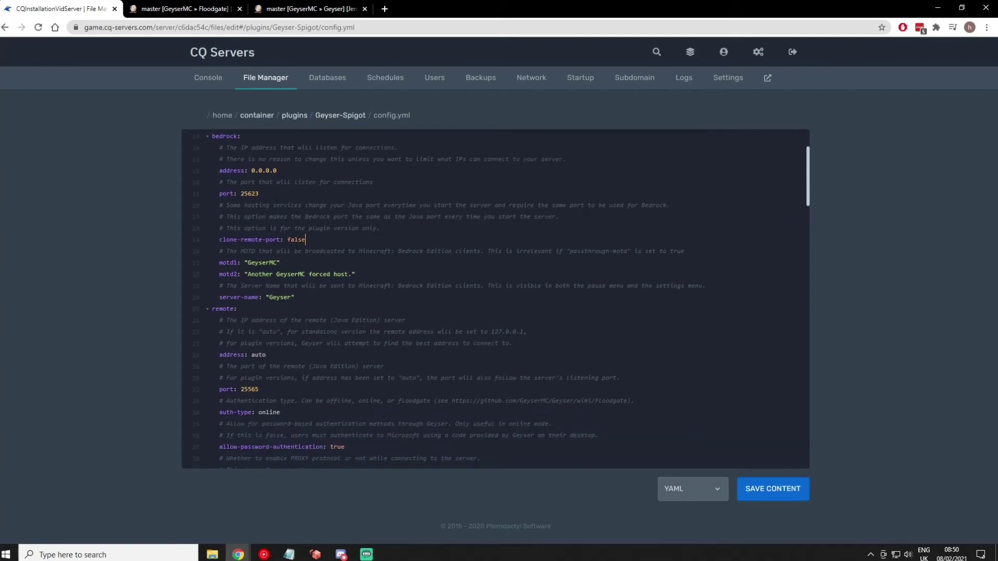
pyautogui.moveTo(268, 192); pyautogui.dragTo(240, 193)
pyautogui.click(270, 196)
pyautogui.moveTo(259, 193); pyautogui.dragTo(241, 194)
pyautogui.click(259, 193)
pyautogui.scroll(-1, 354, 305)
pyautogui.scroll(-2, 353, 305)
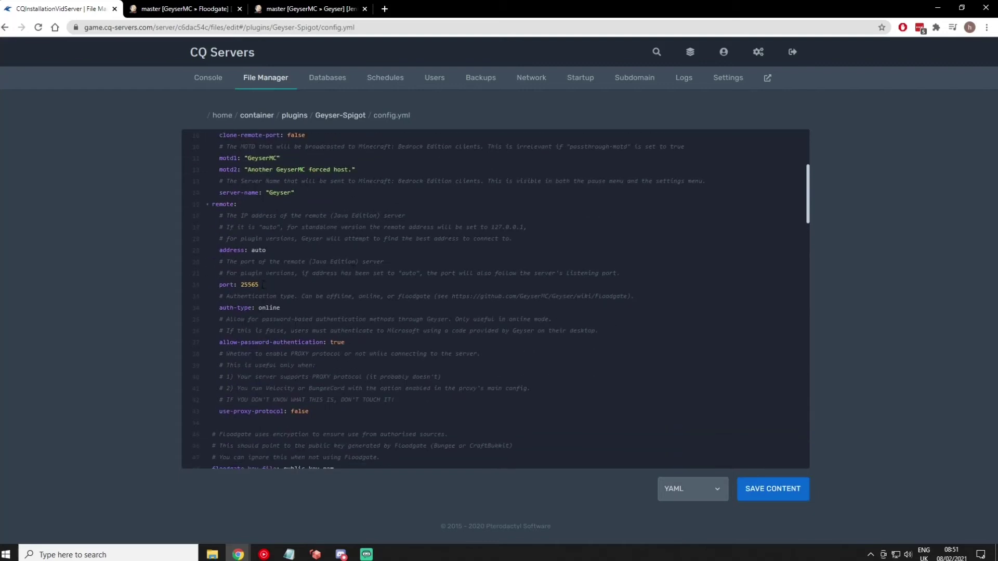
pyautogui.moveTo(269, 284); pyautogui.dragTo(240, 284)
pyautogui.write('25600')
pyautogui.click(772, 493)
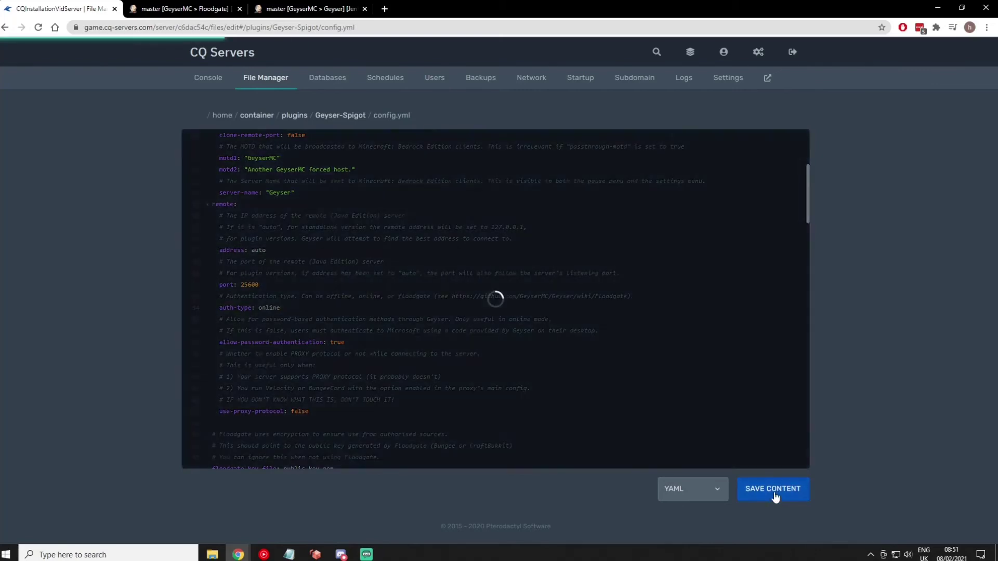
# - Run 'geyser reload' in the console so Geyser restarts on port 25623
pyautogui.click(206, 79)
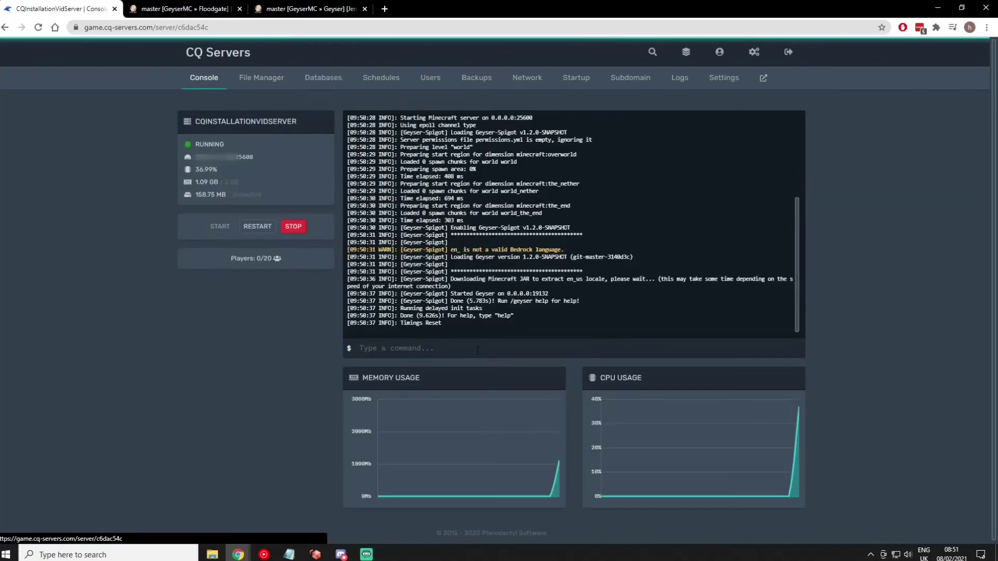
pyautogui.write('ge')
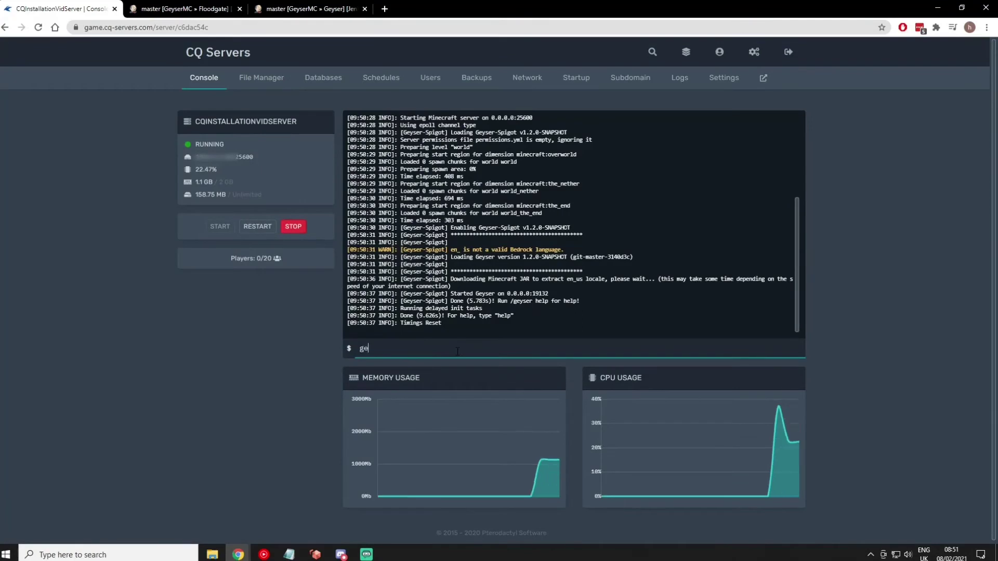
pyautogui.write('yser reload')
pyautogui.press('Return')
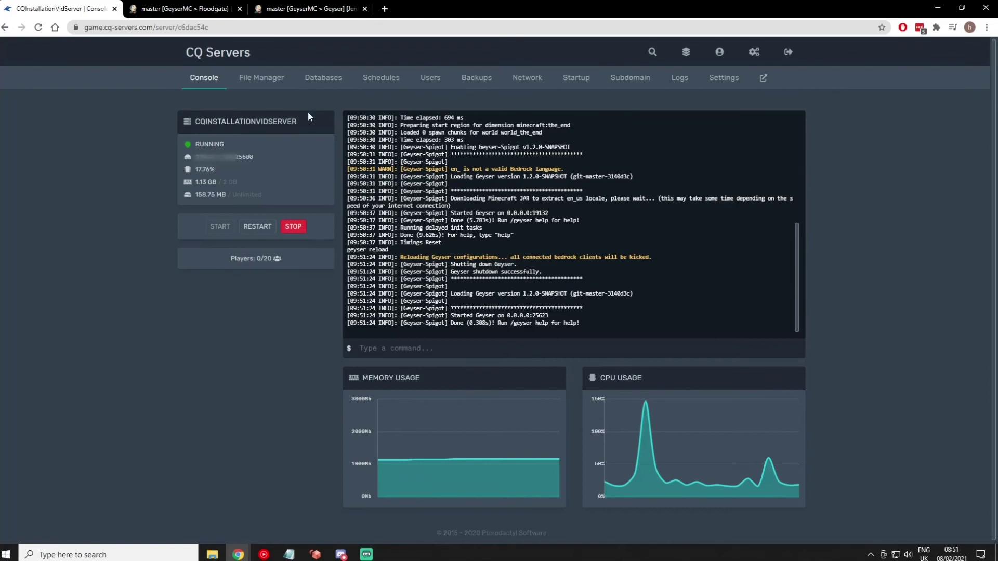
pyautogui.click(180, 9)
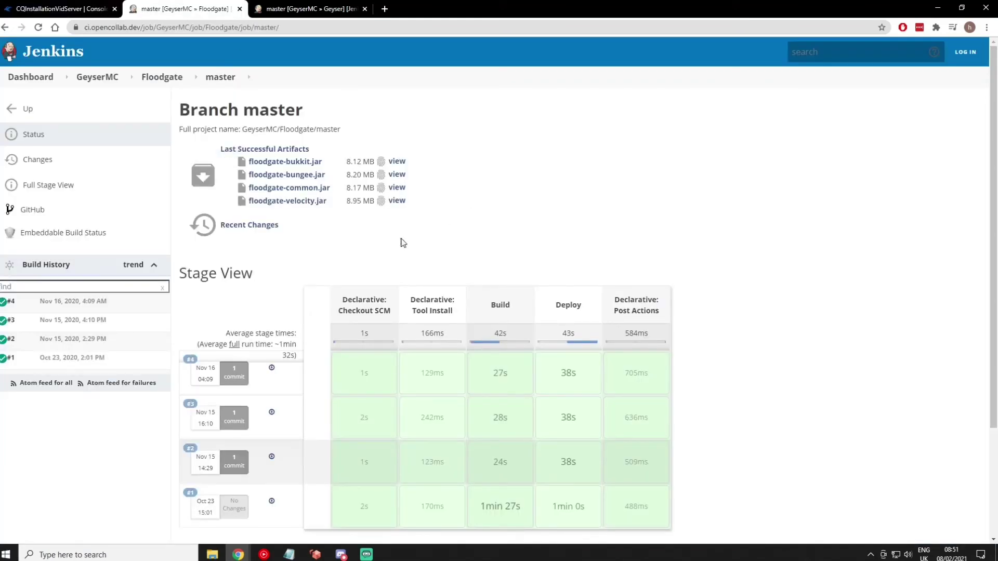
# - Cancel the floodgate-bukkit.jar download and return to the CQ Servers file manager
pyautogui.click(291, 166)
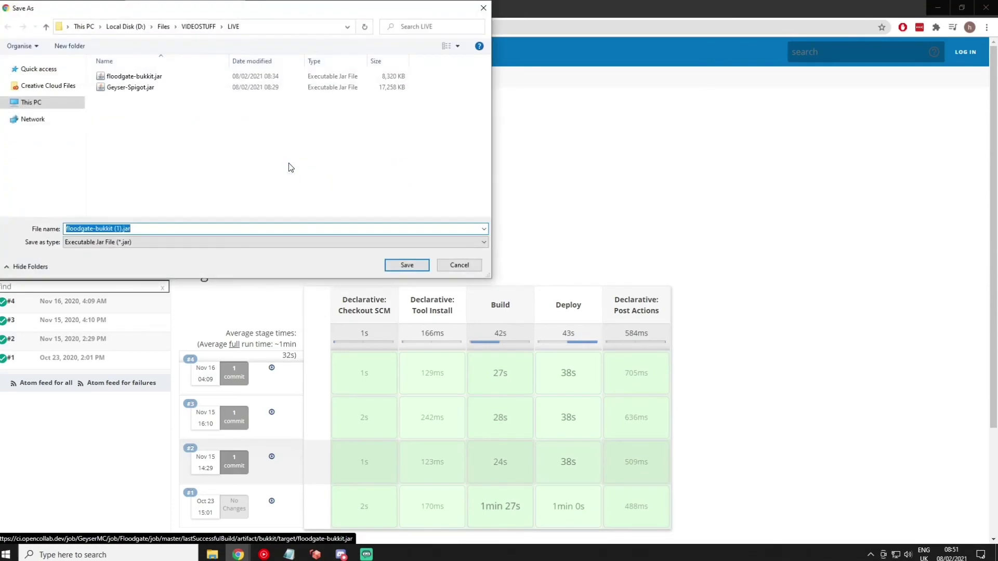
pyautogui.click(460, 265)
pyautogui.click(60, 9)
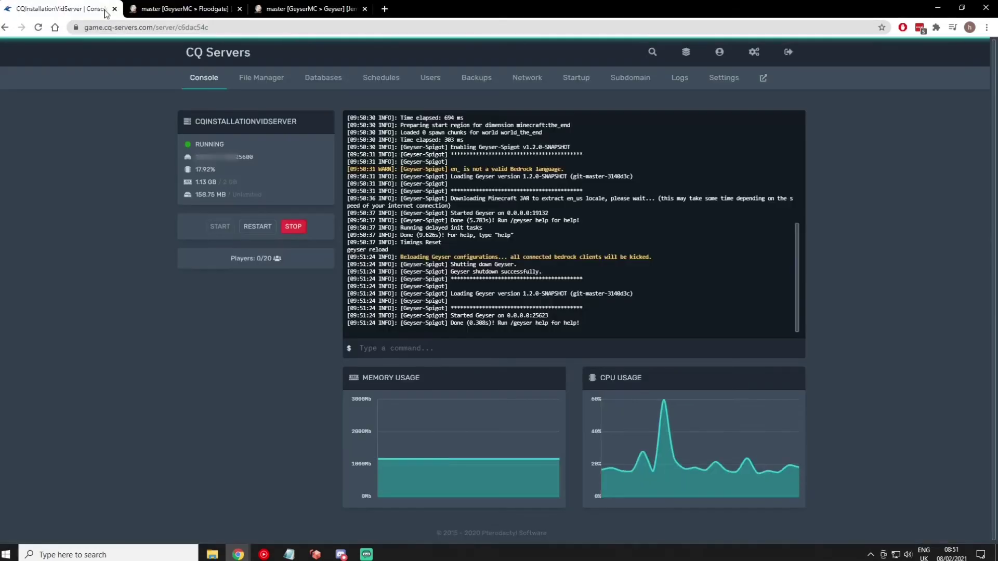
pyautogui.click(278, 77)
# - Upload floodgate-bukkit.jar (8.12 MB) from File Explorer into the plugins folder, then return to the console
pyautogui.click(244, 198)
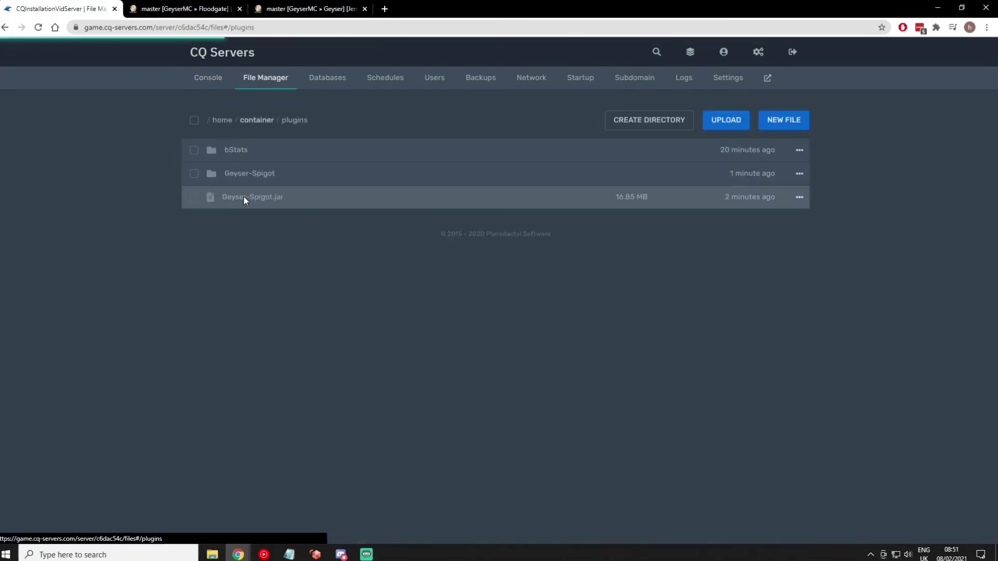
pyautogui.click(212, 554)
pyautogui.click(208, 267)
pyautogui.moveTo(218, 268); pyautogui.dragTo(727, 410)
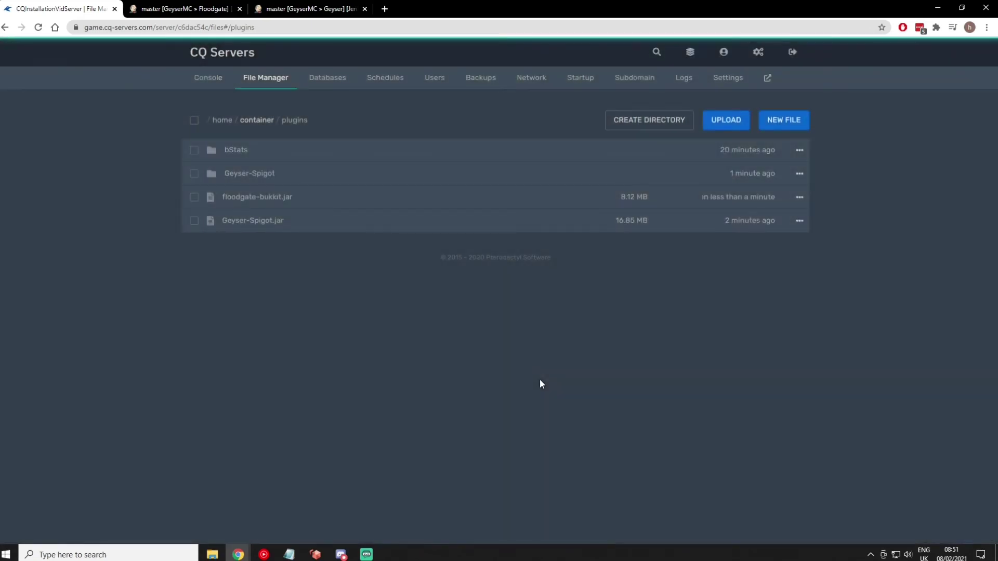
pyautogui.click(224, 85)
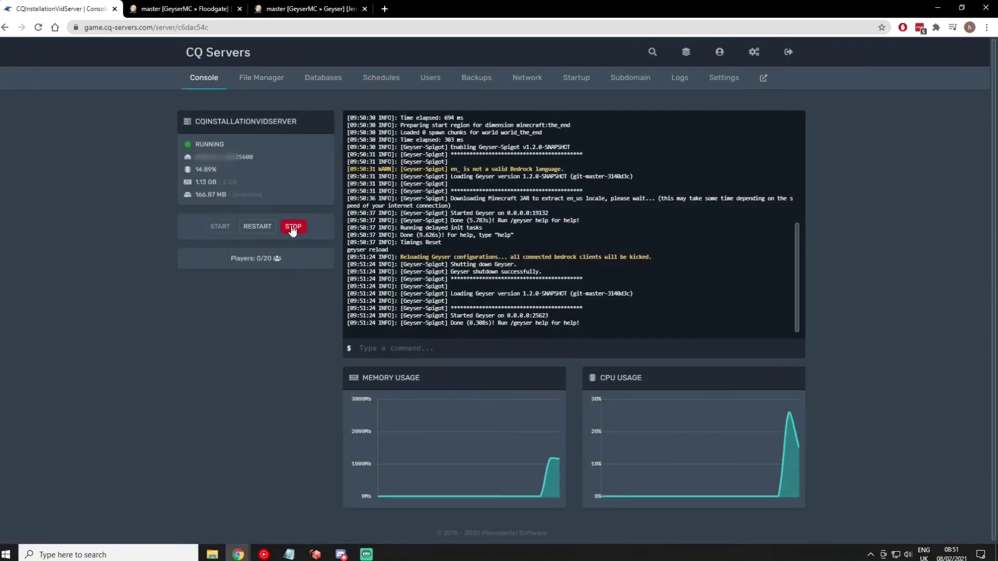
# - Stop and restart the server so it runs with Floodgate loaded, then view its root files
pyautogui.click(292, 227)
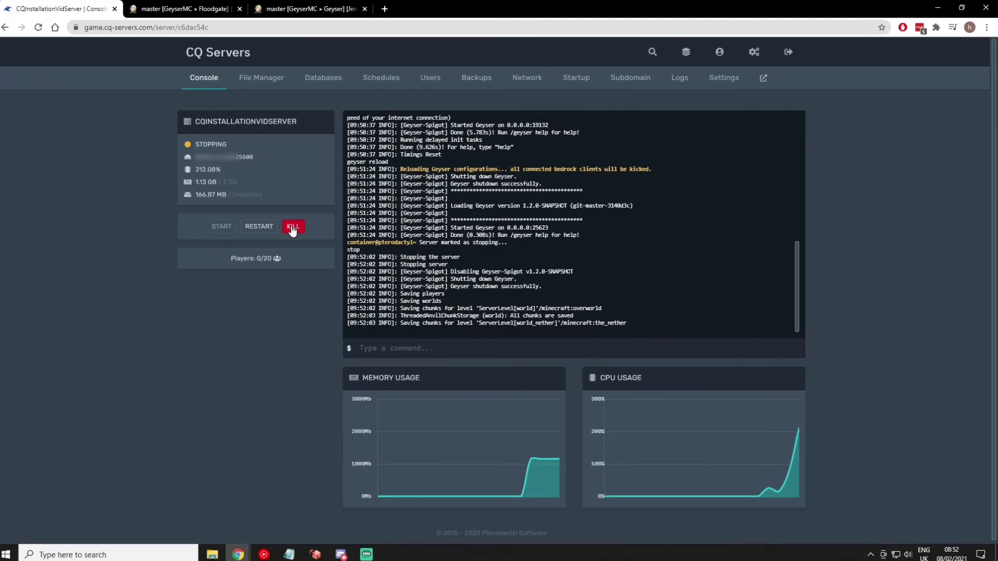
pyautogui.click(222, 227)
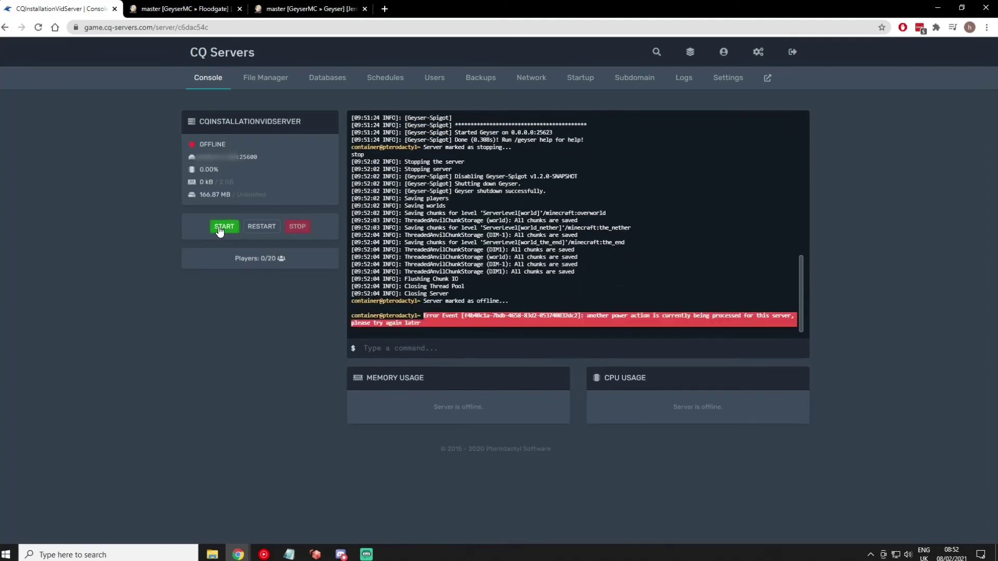
pyautogui.click(226, 226)
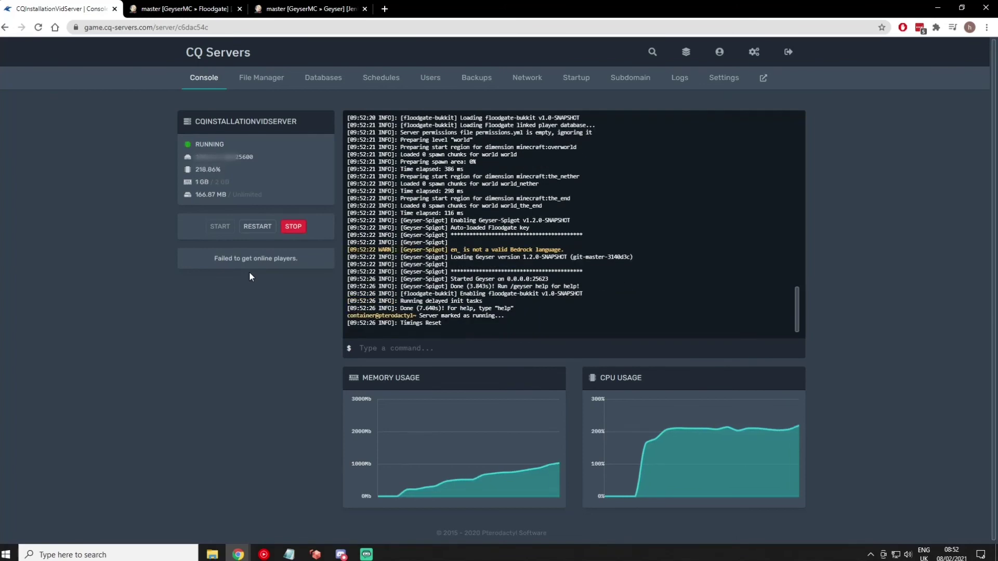
pyautogui.click(261, 79)
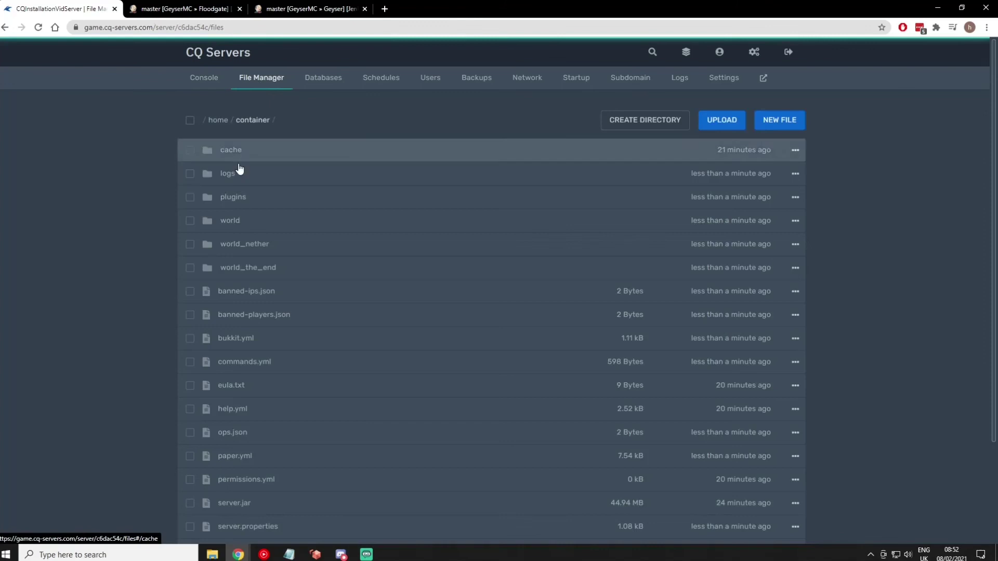
# - Confirm the plugins folder now holds a floodgate-bukkit folder, then return to the console
pyautogui.click(238, 195)
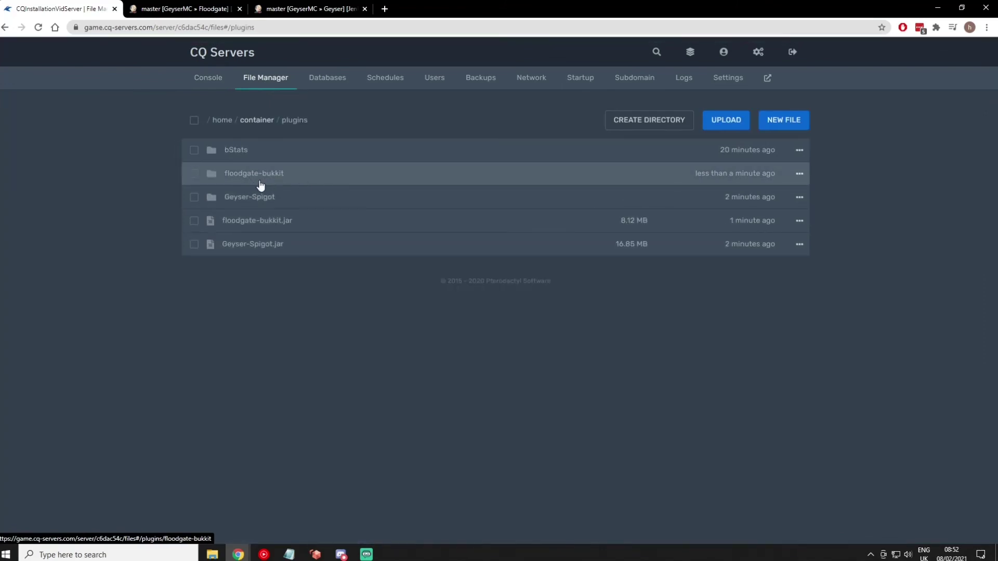
pyautogui.click(205, 86)
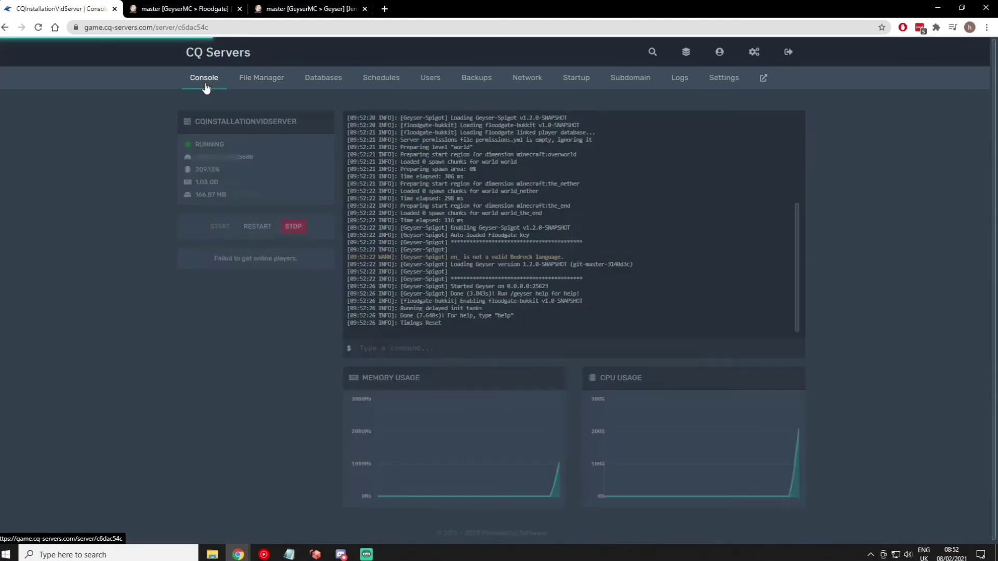